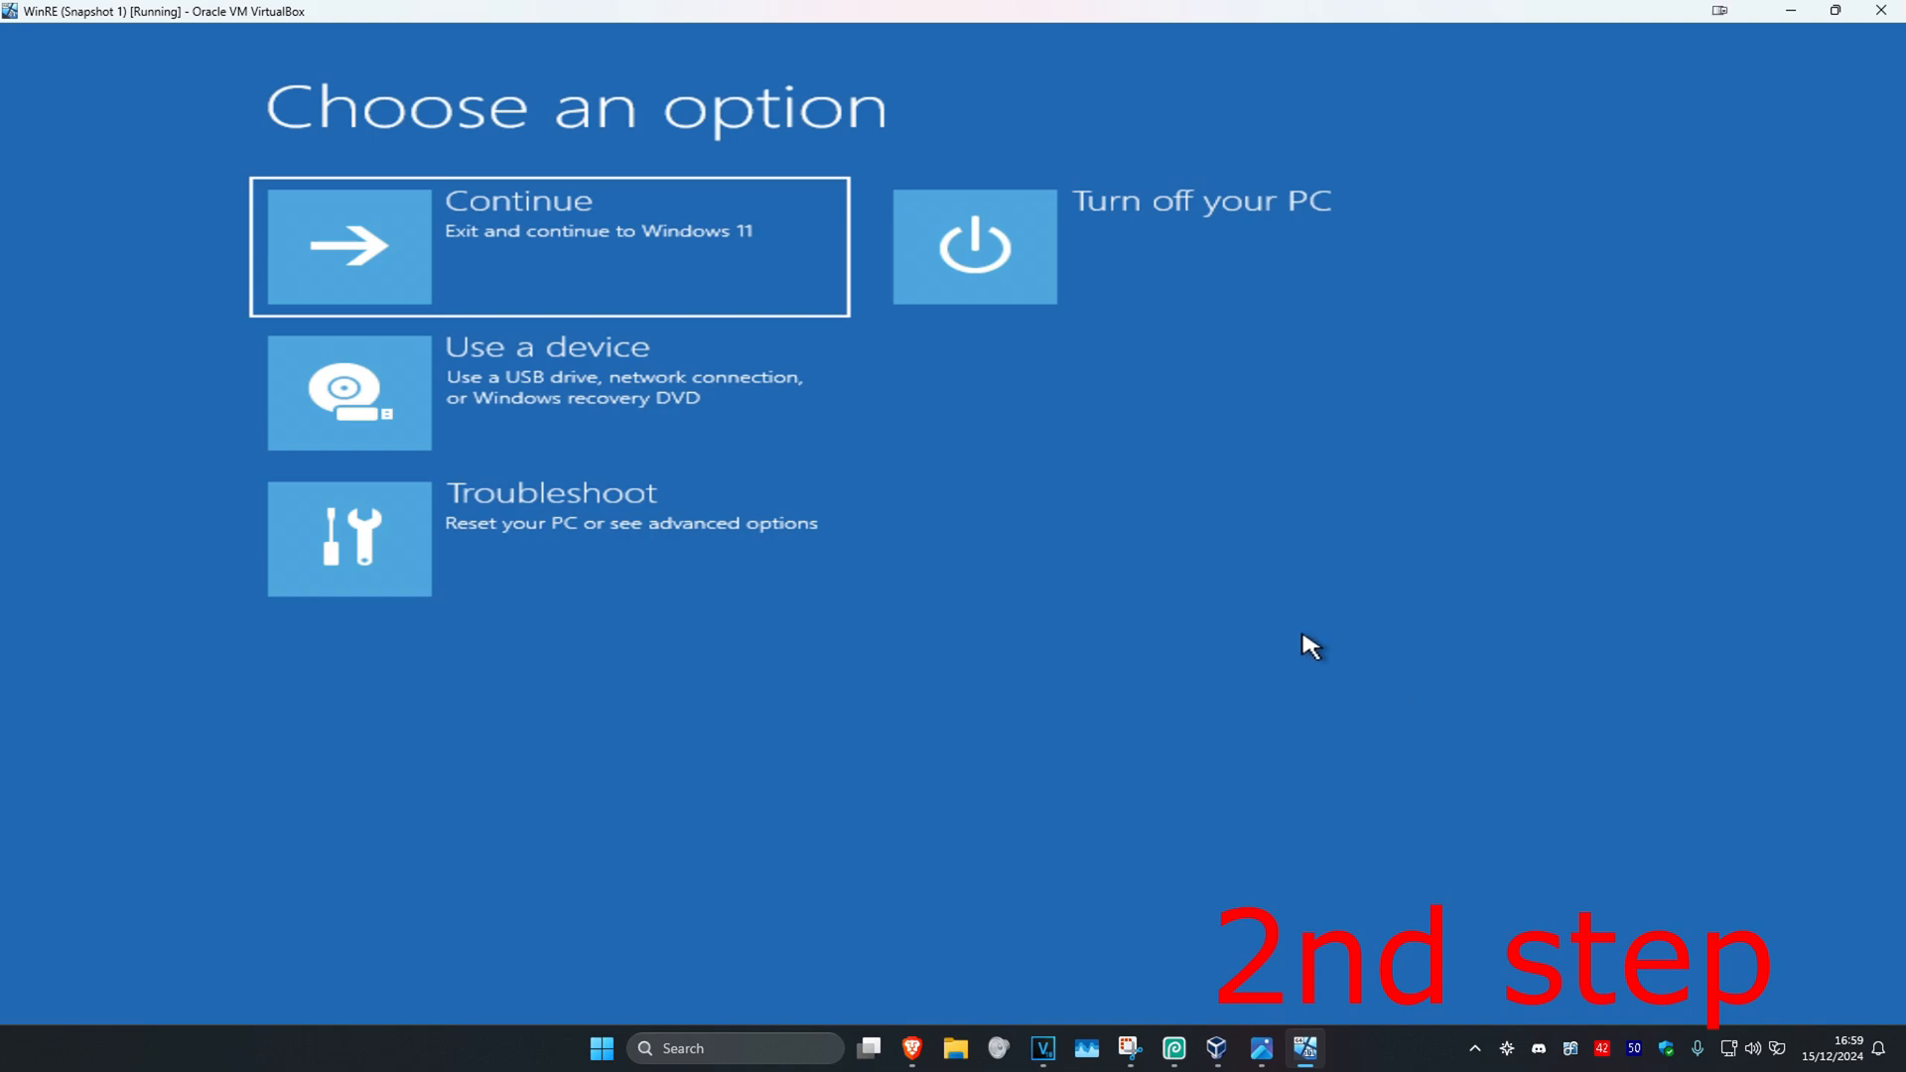
Navigate through Troubleshoot to the Advanced recovery options screen.
left_click(766, 570)
left_click(702, 422)
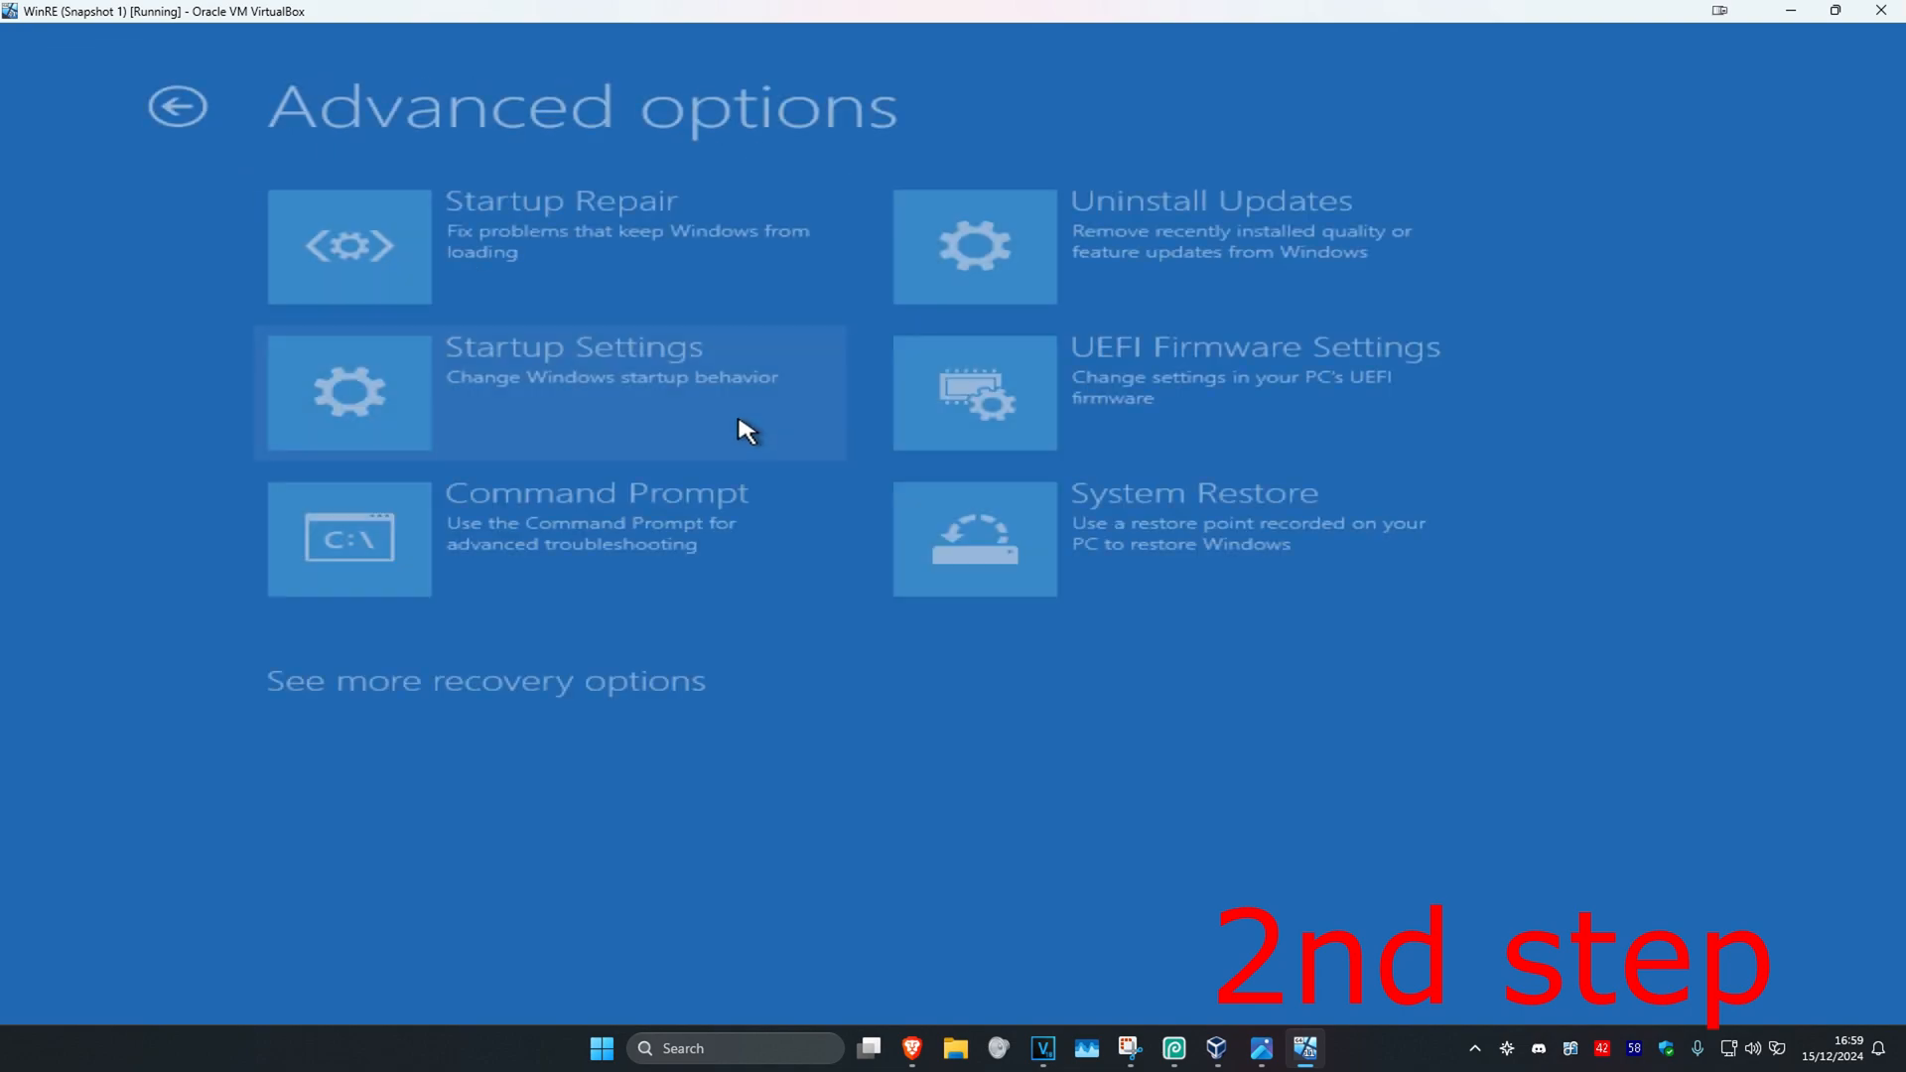
Launch the Command Prompt, then run bootrec /fixmbr and bcdedit /export c:\bcdbackup successfully.
left_click(659, 529)
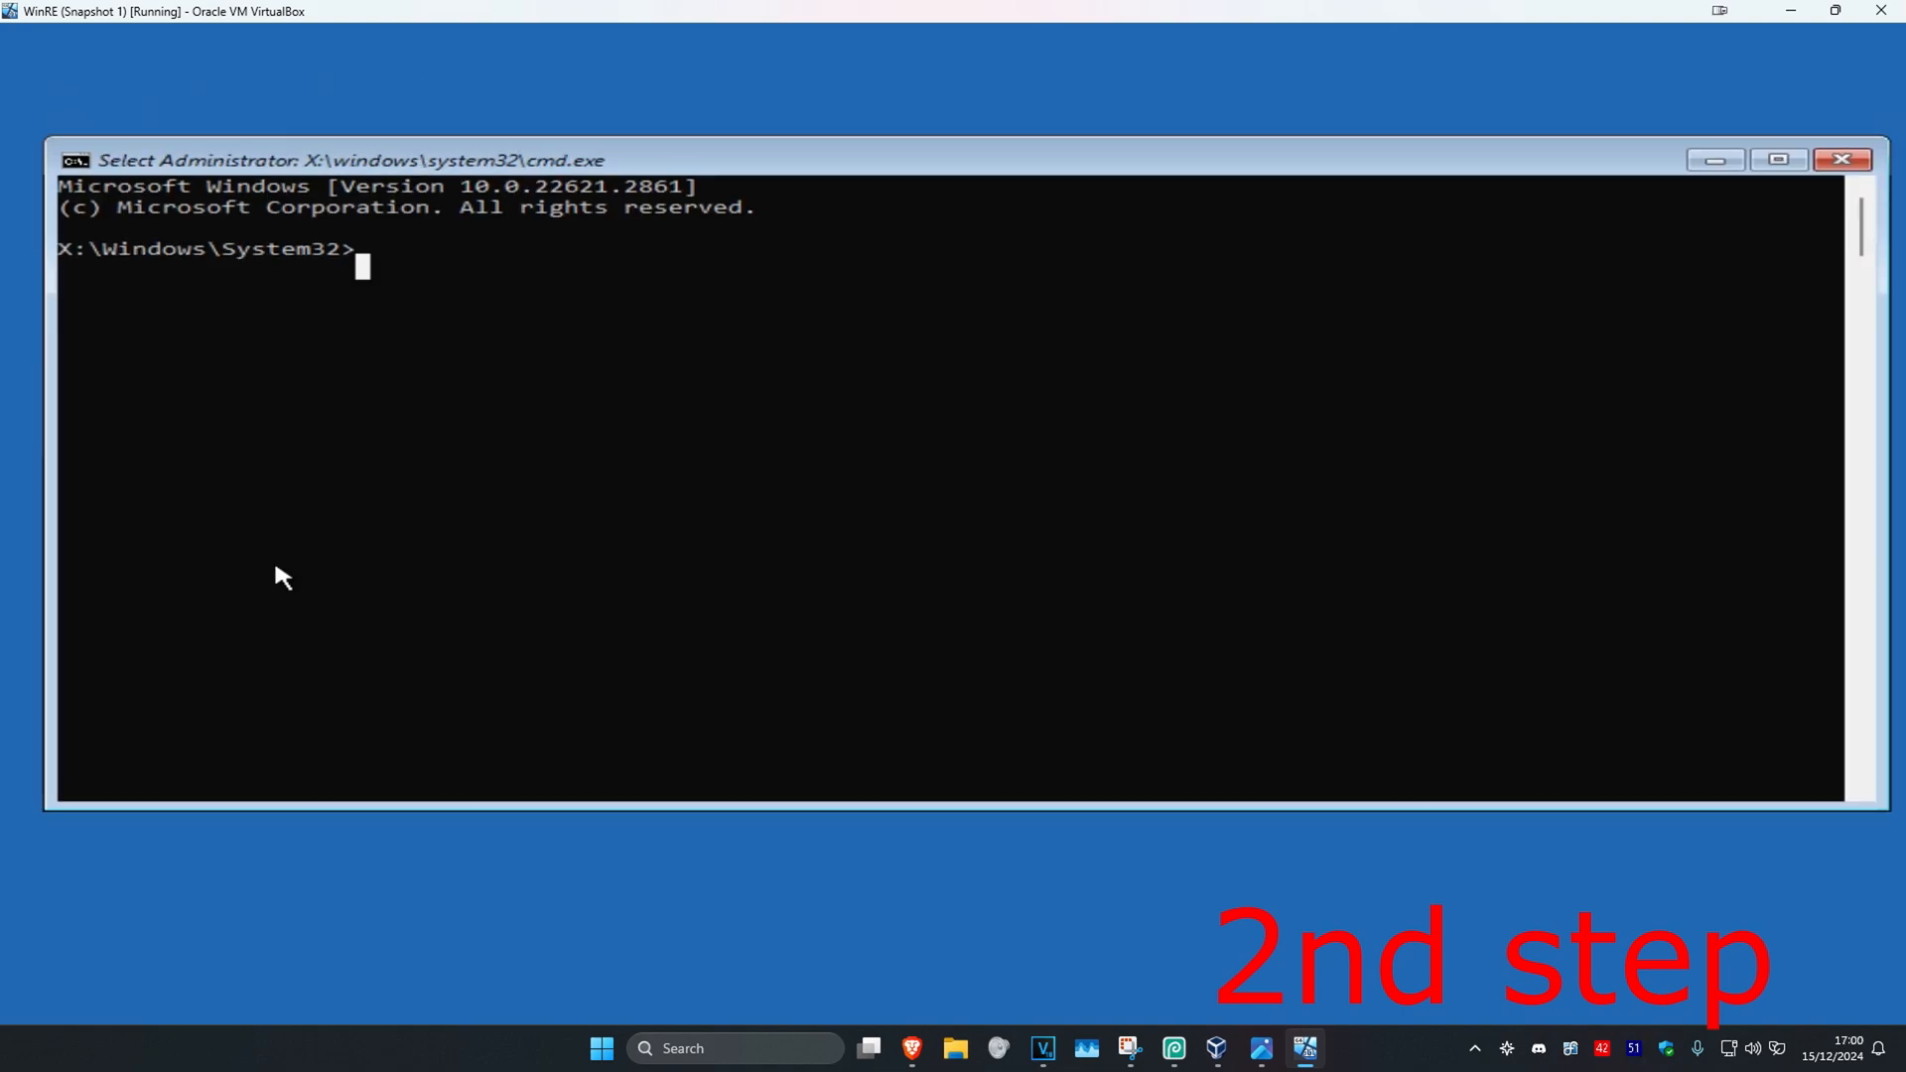
type("bo")
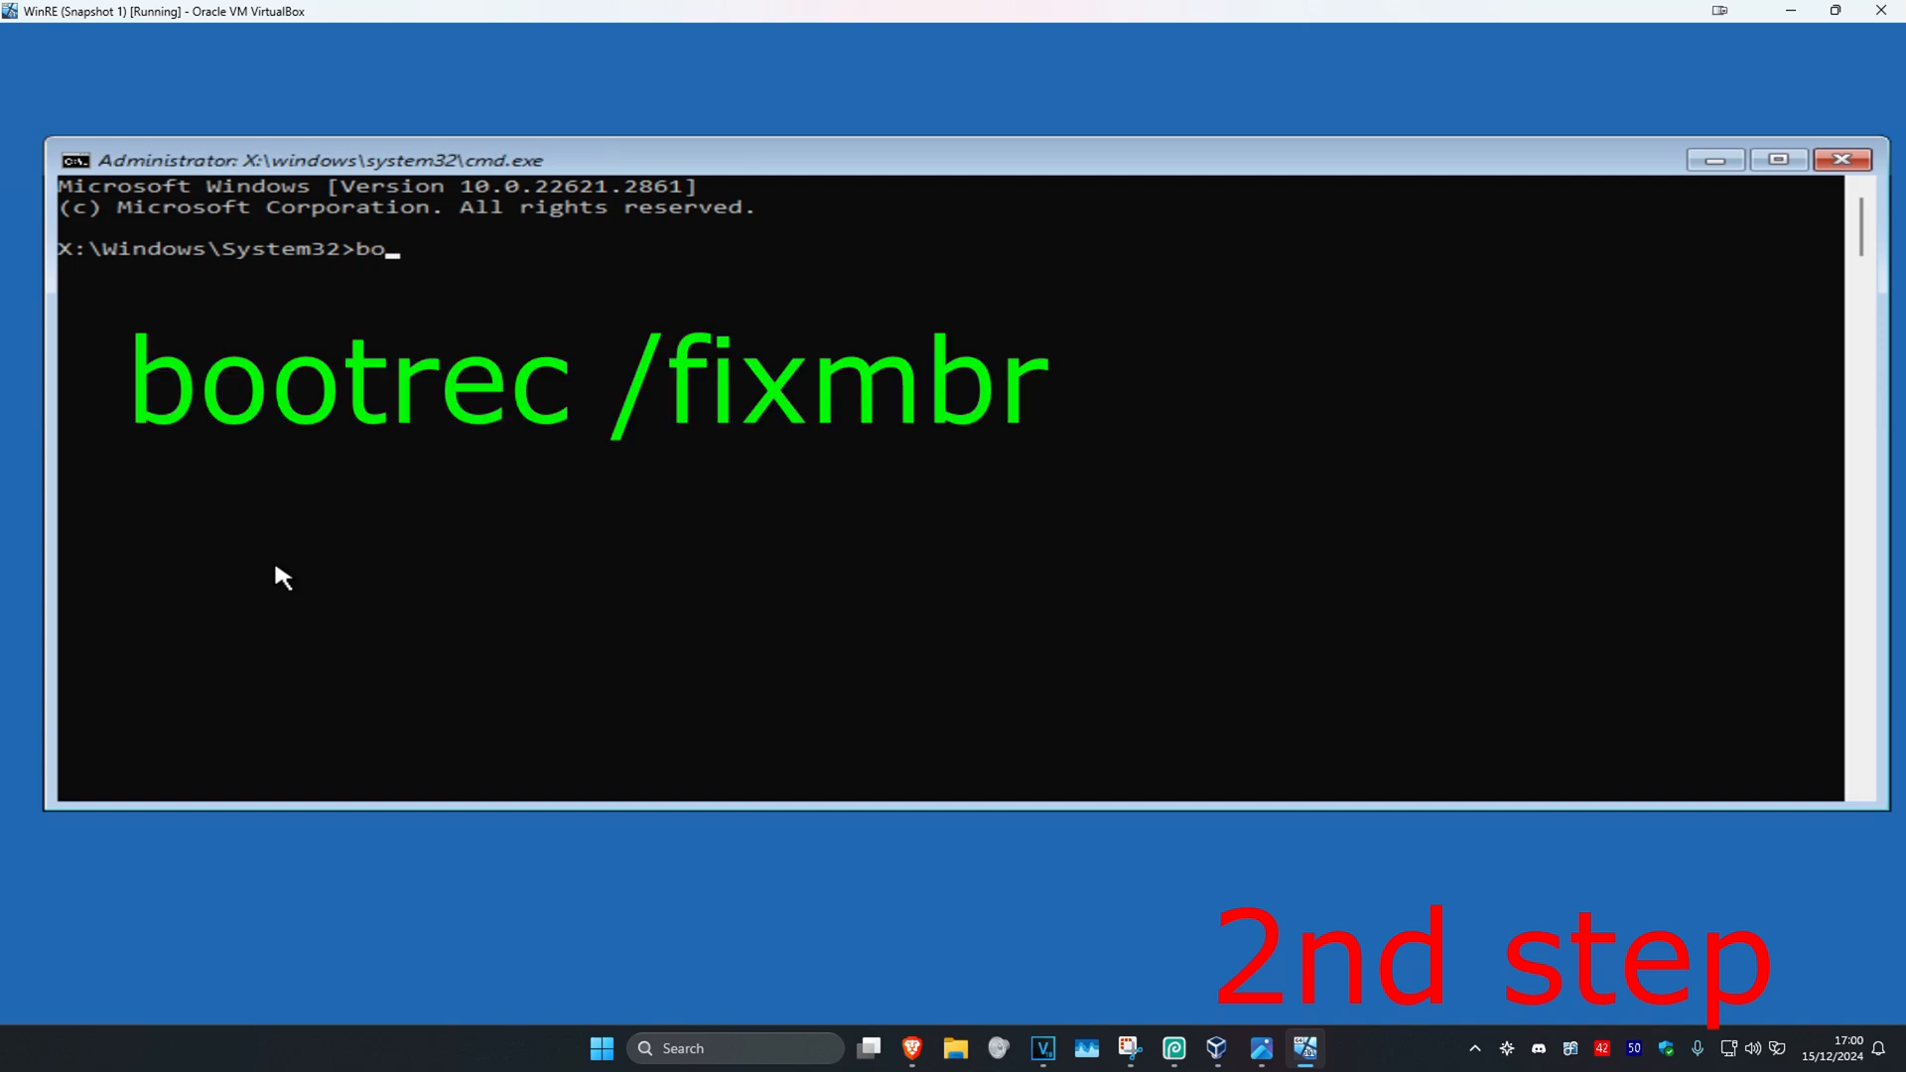
type("otrec /fi")
type("xmbr")
key("Return")
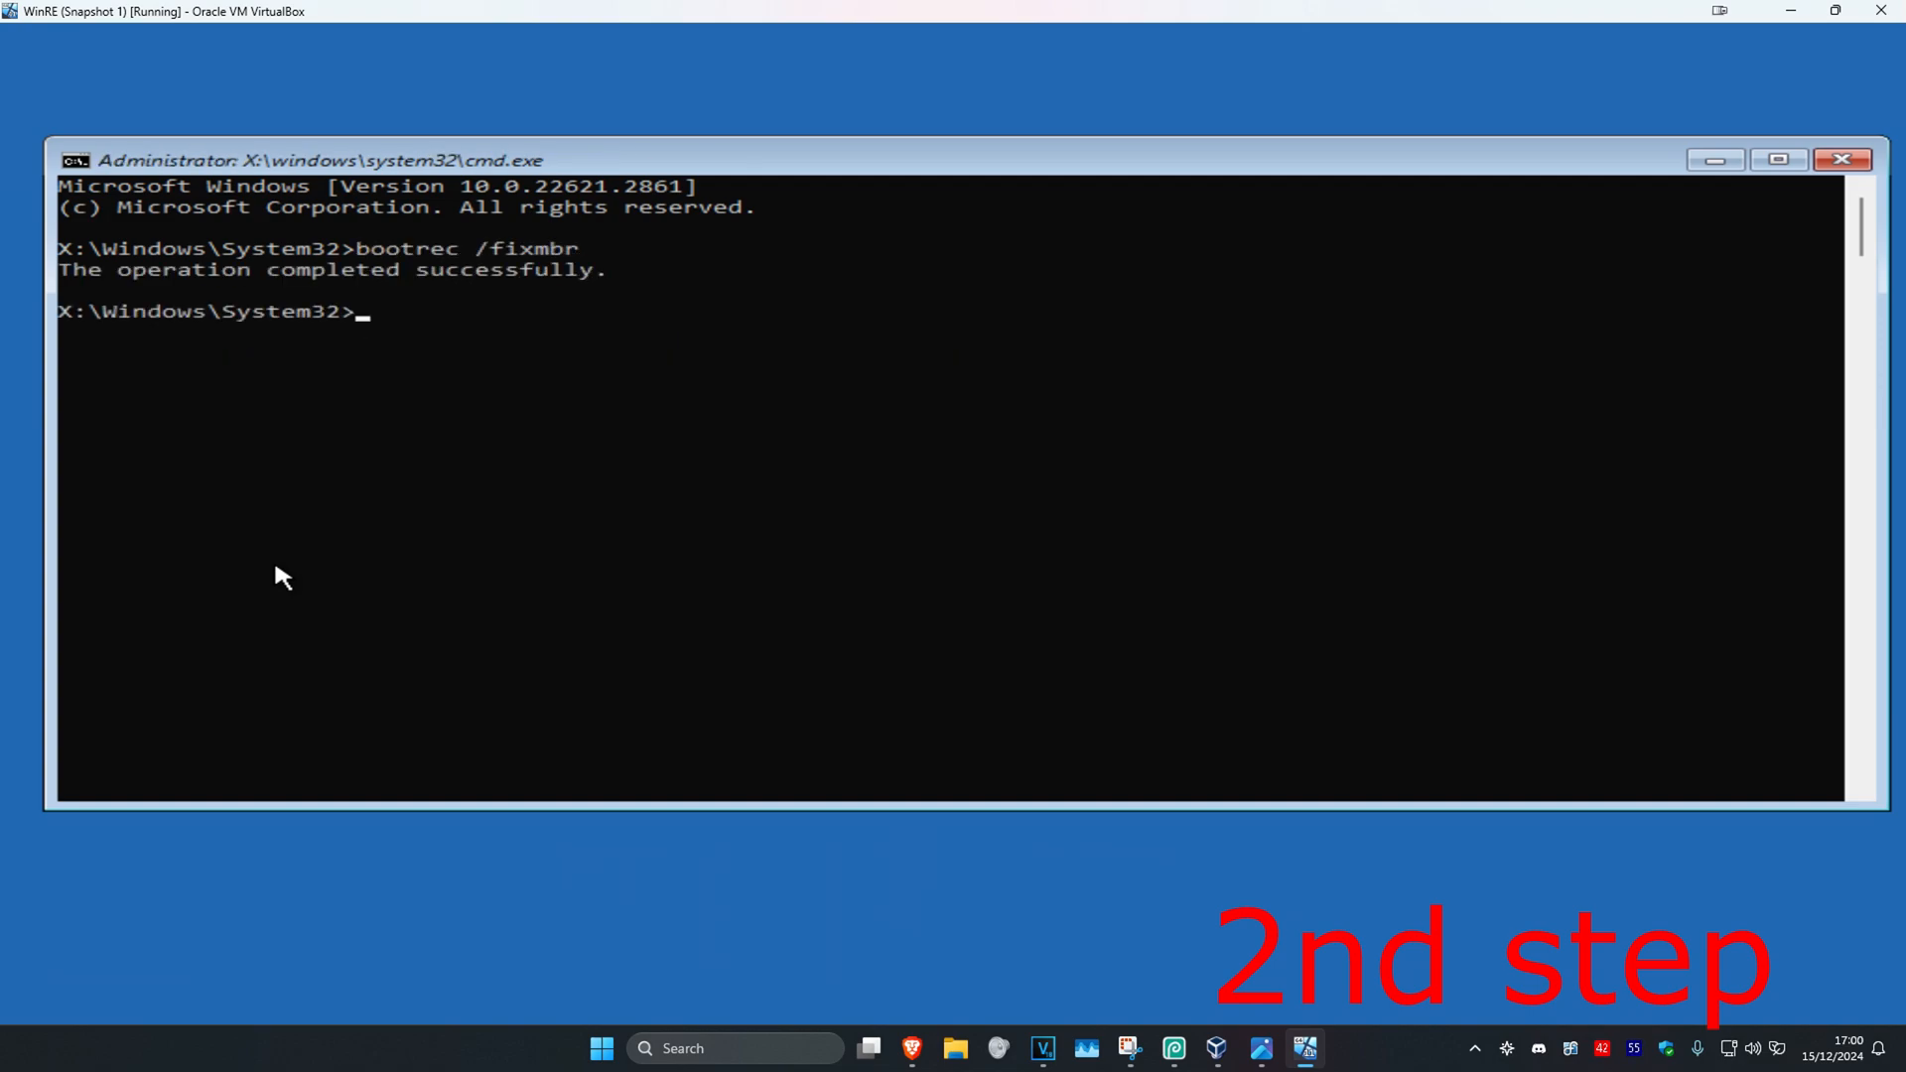
type("bcded")
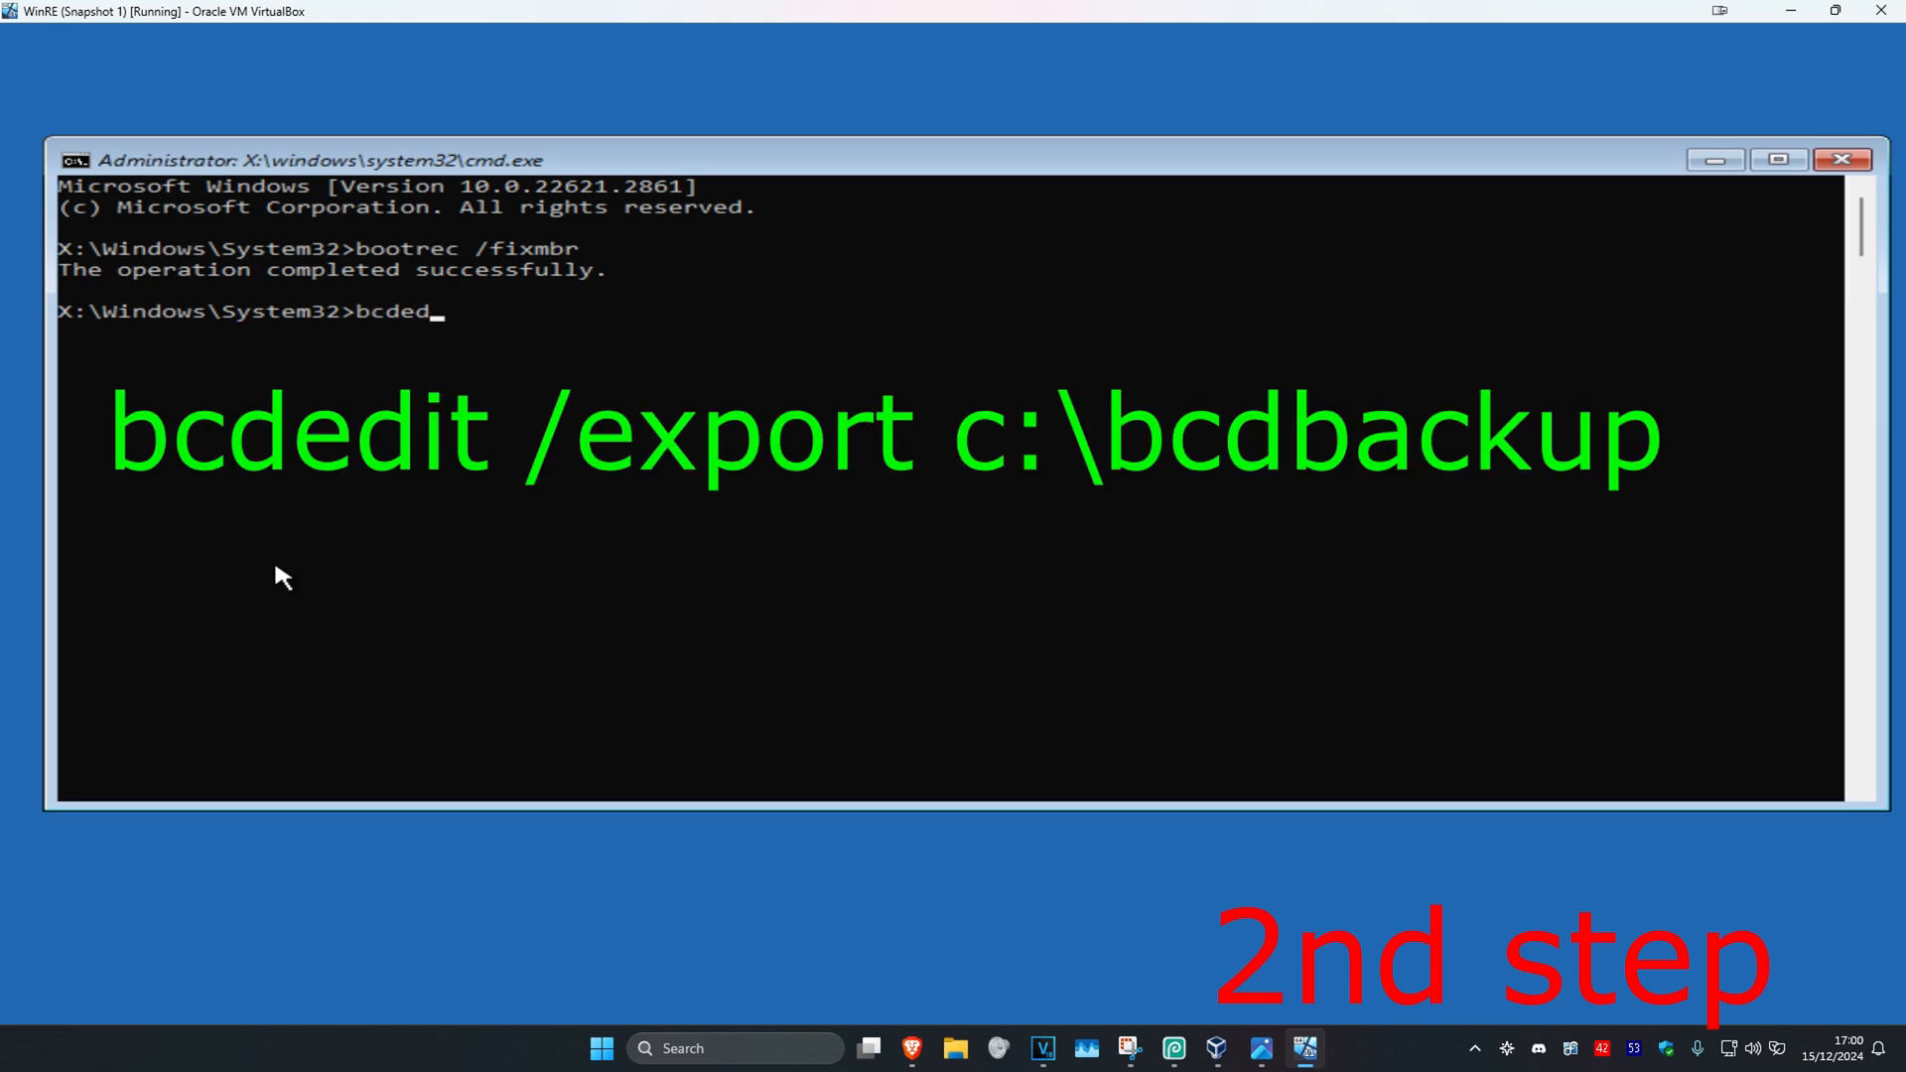
type("it /export")
type(" c:\\")
type("bcdbacku")
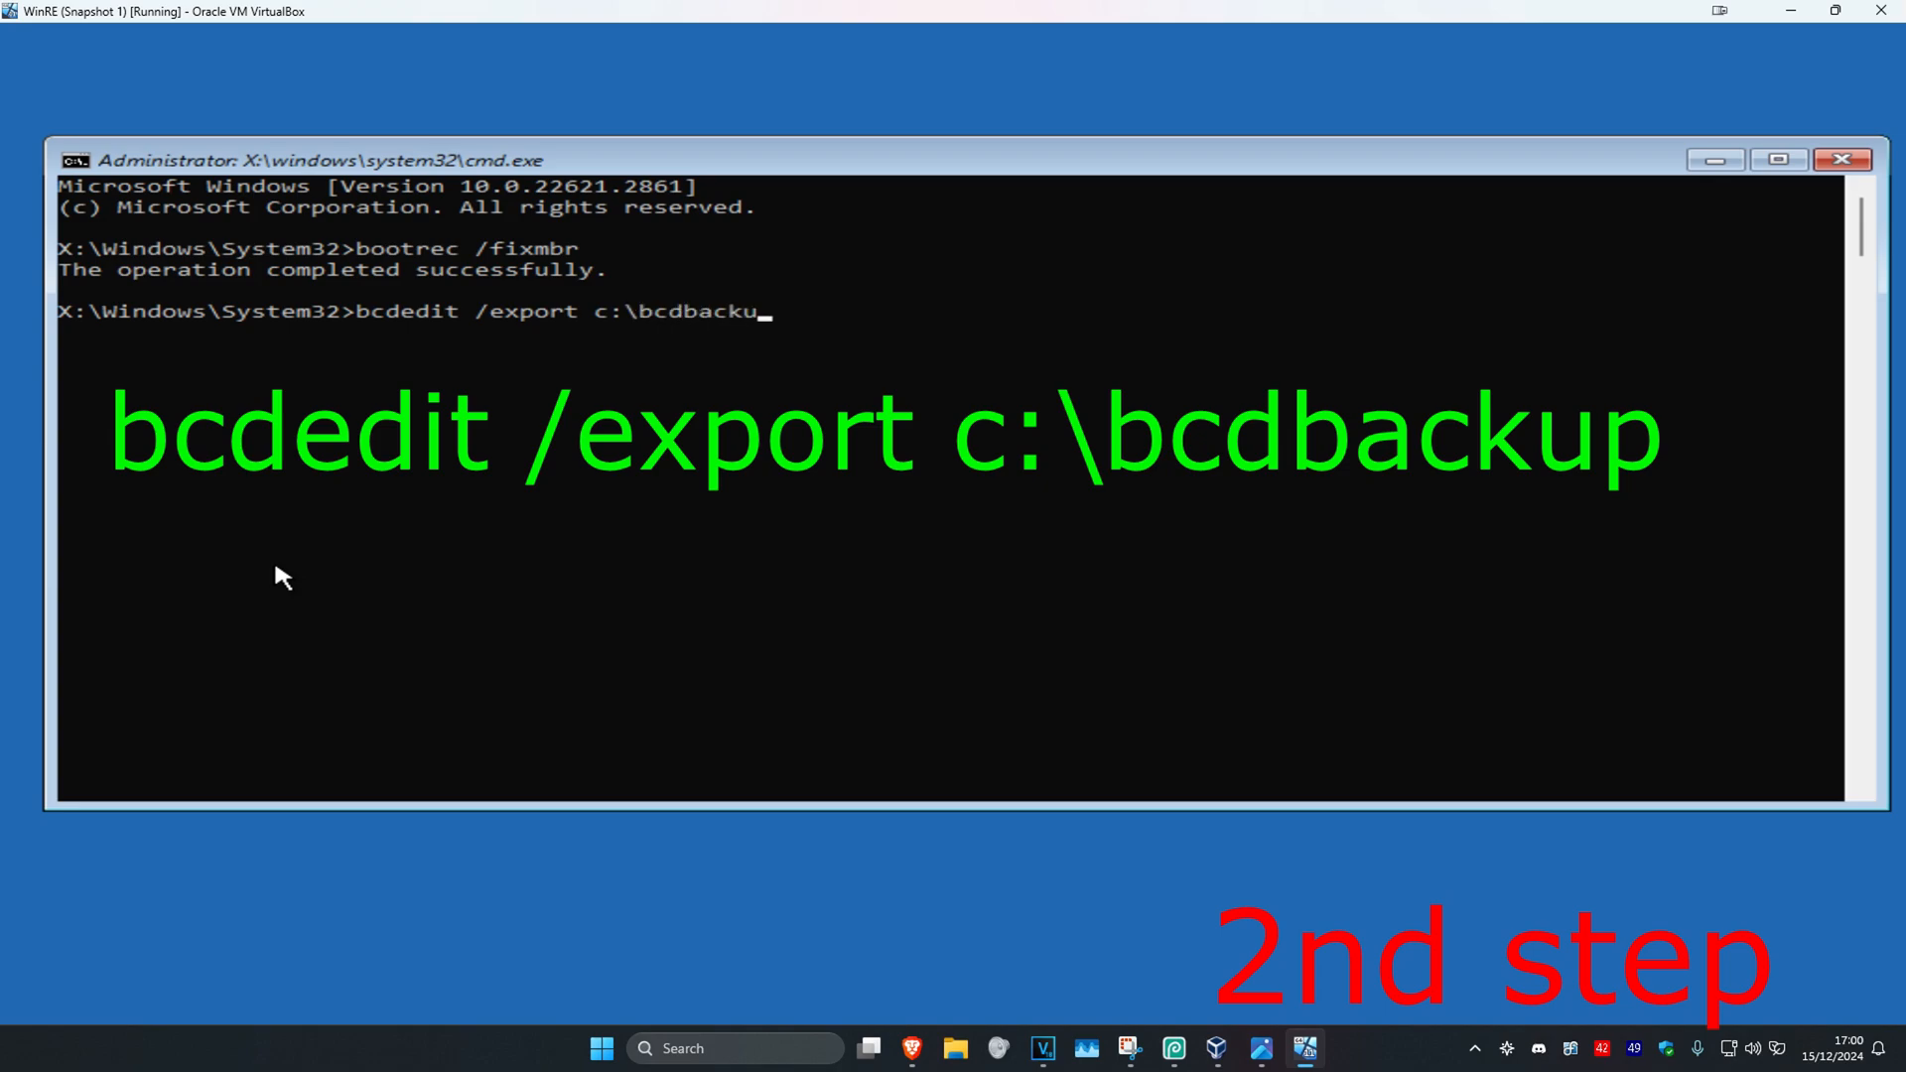
type("p")
key("Return")
Run attrib c:\boot\bcd -h -r -s and ren c:\boot\bcd bcd.old, both failing with file not found.
left_click(421, 624)
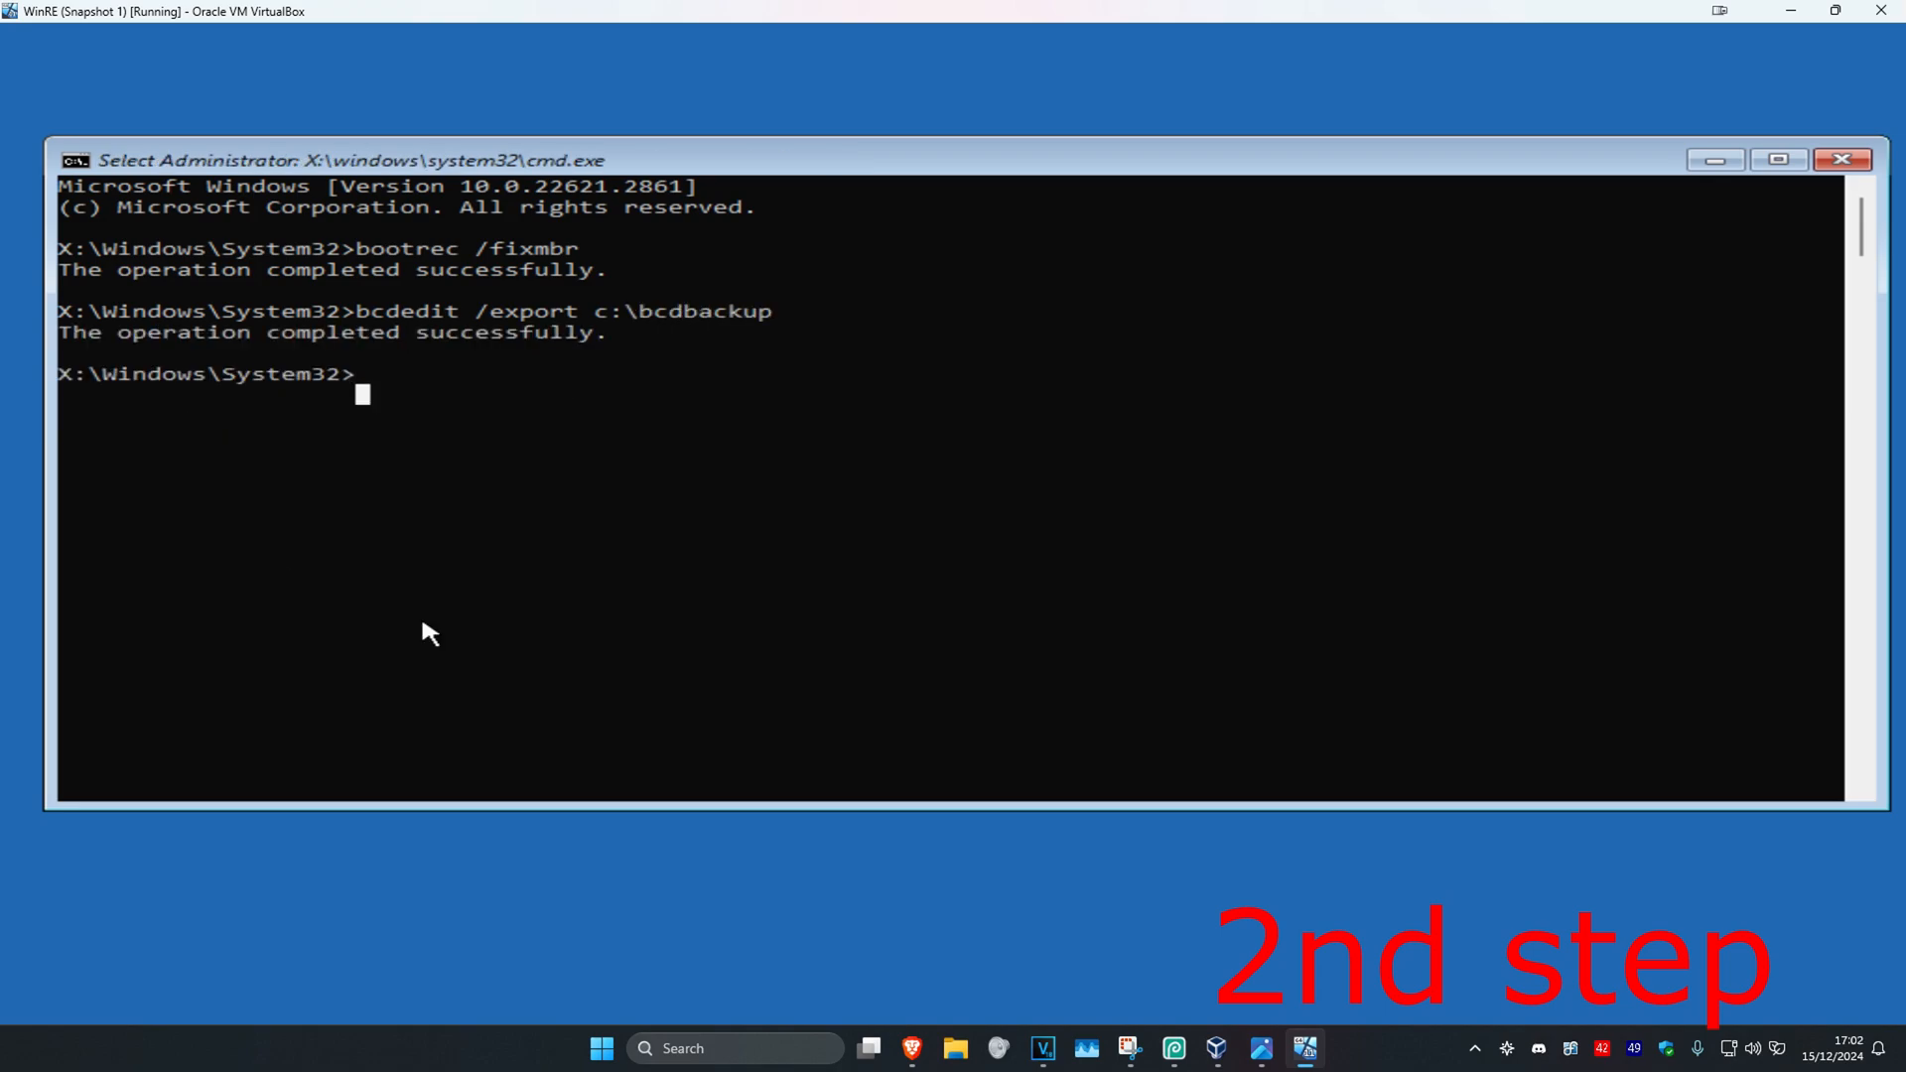
type("attrib ")
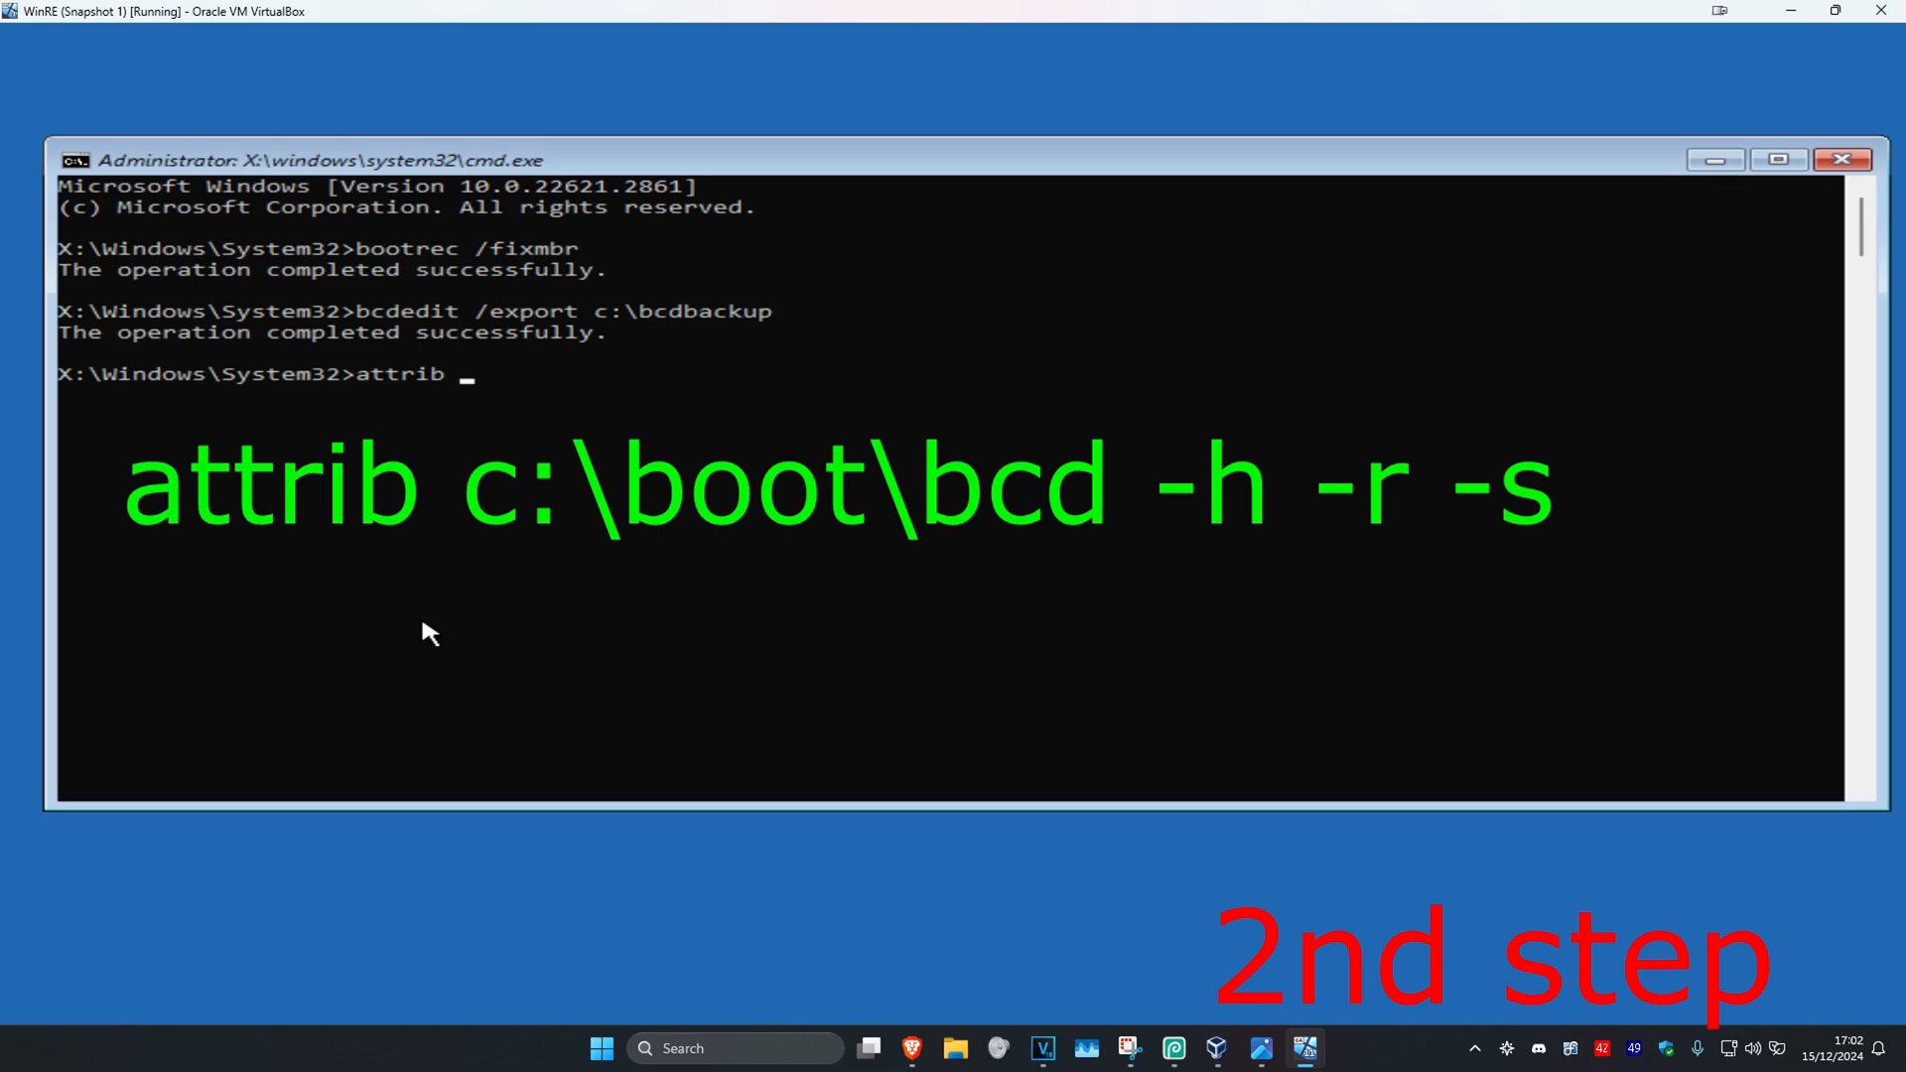
type("c:\\boo")
type("t\\bcd")
type(" -h")
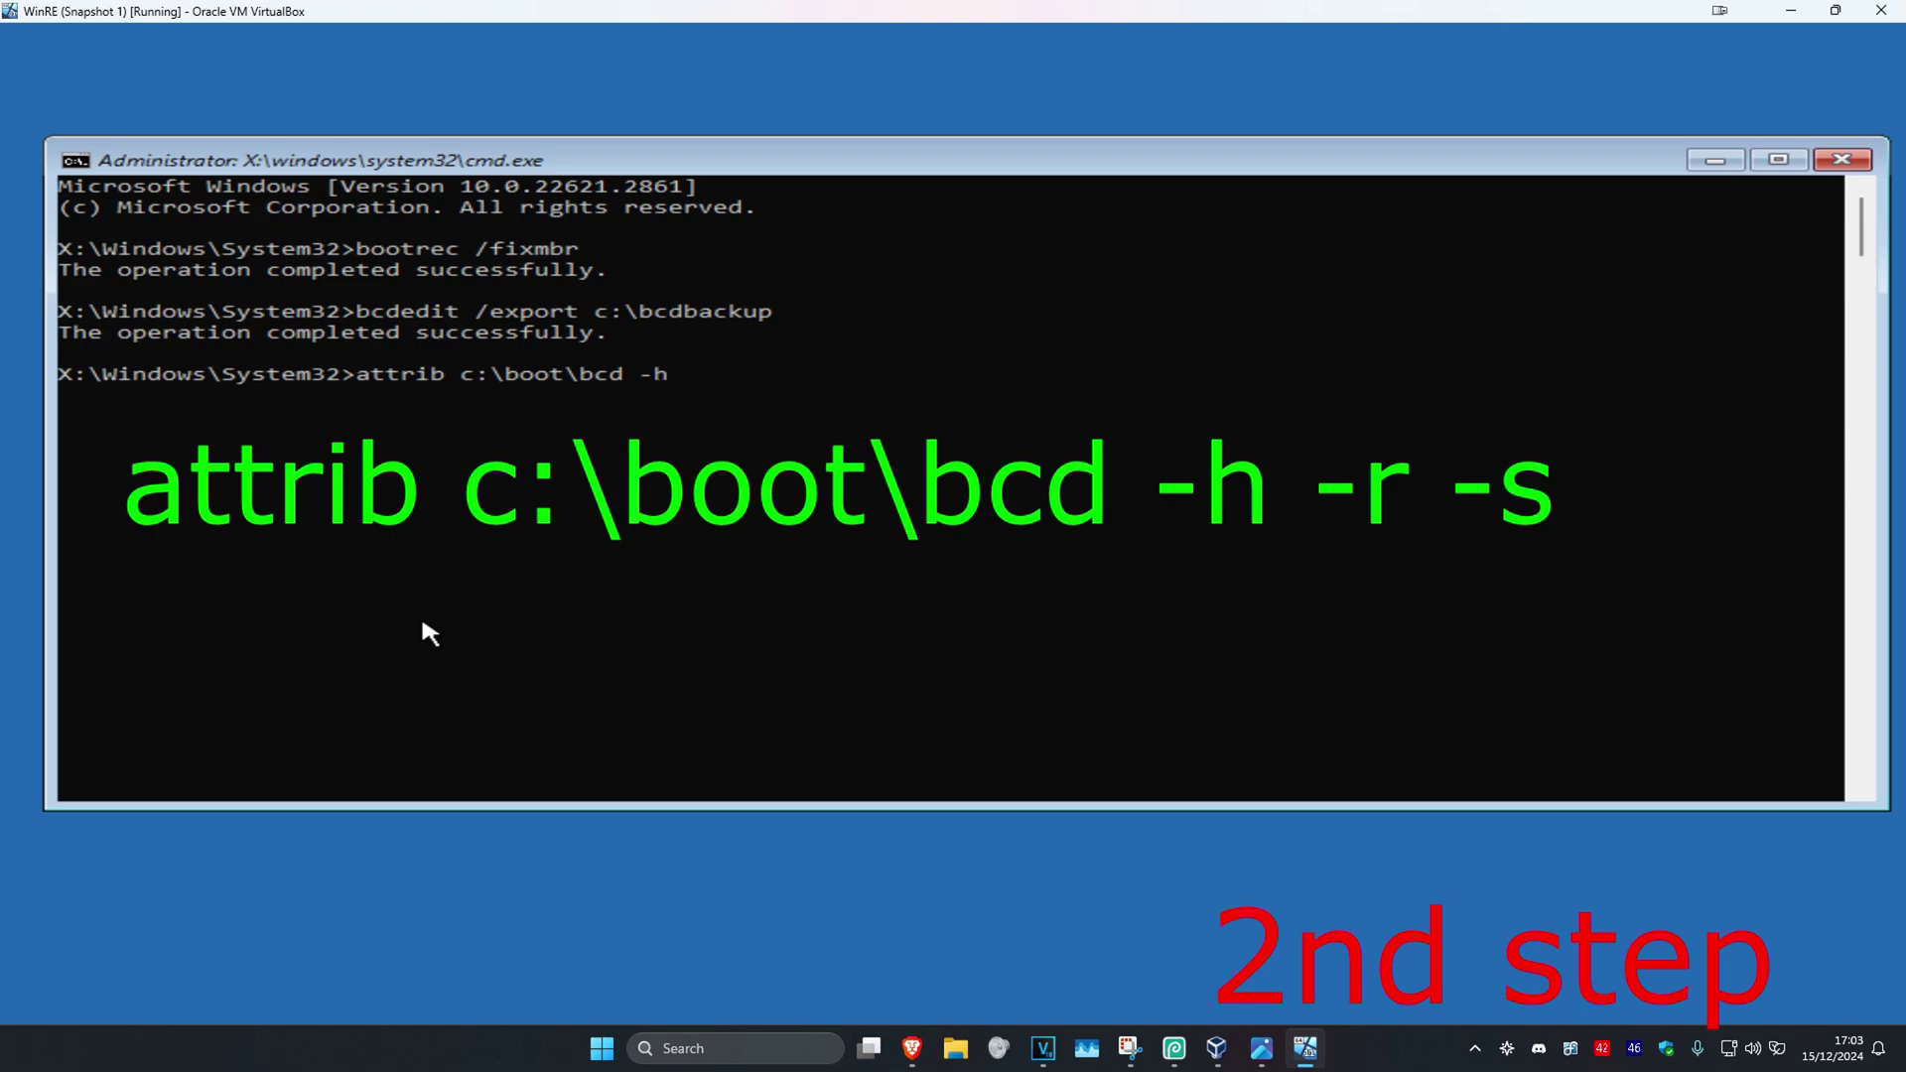
type(" -r -s")
key("Return")
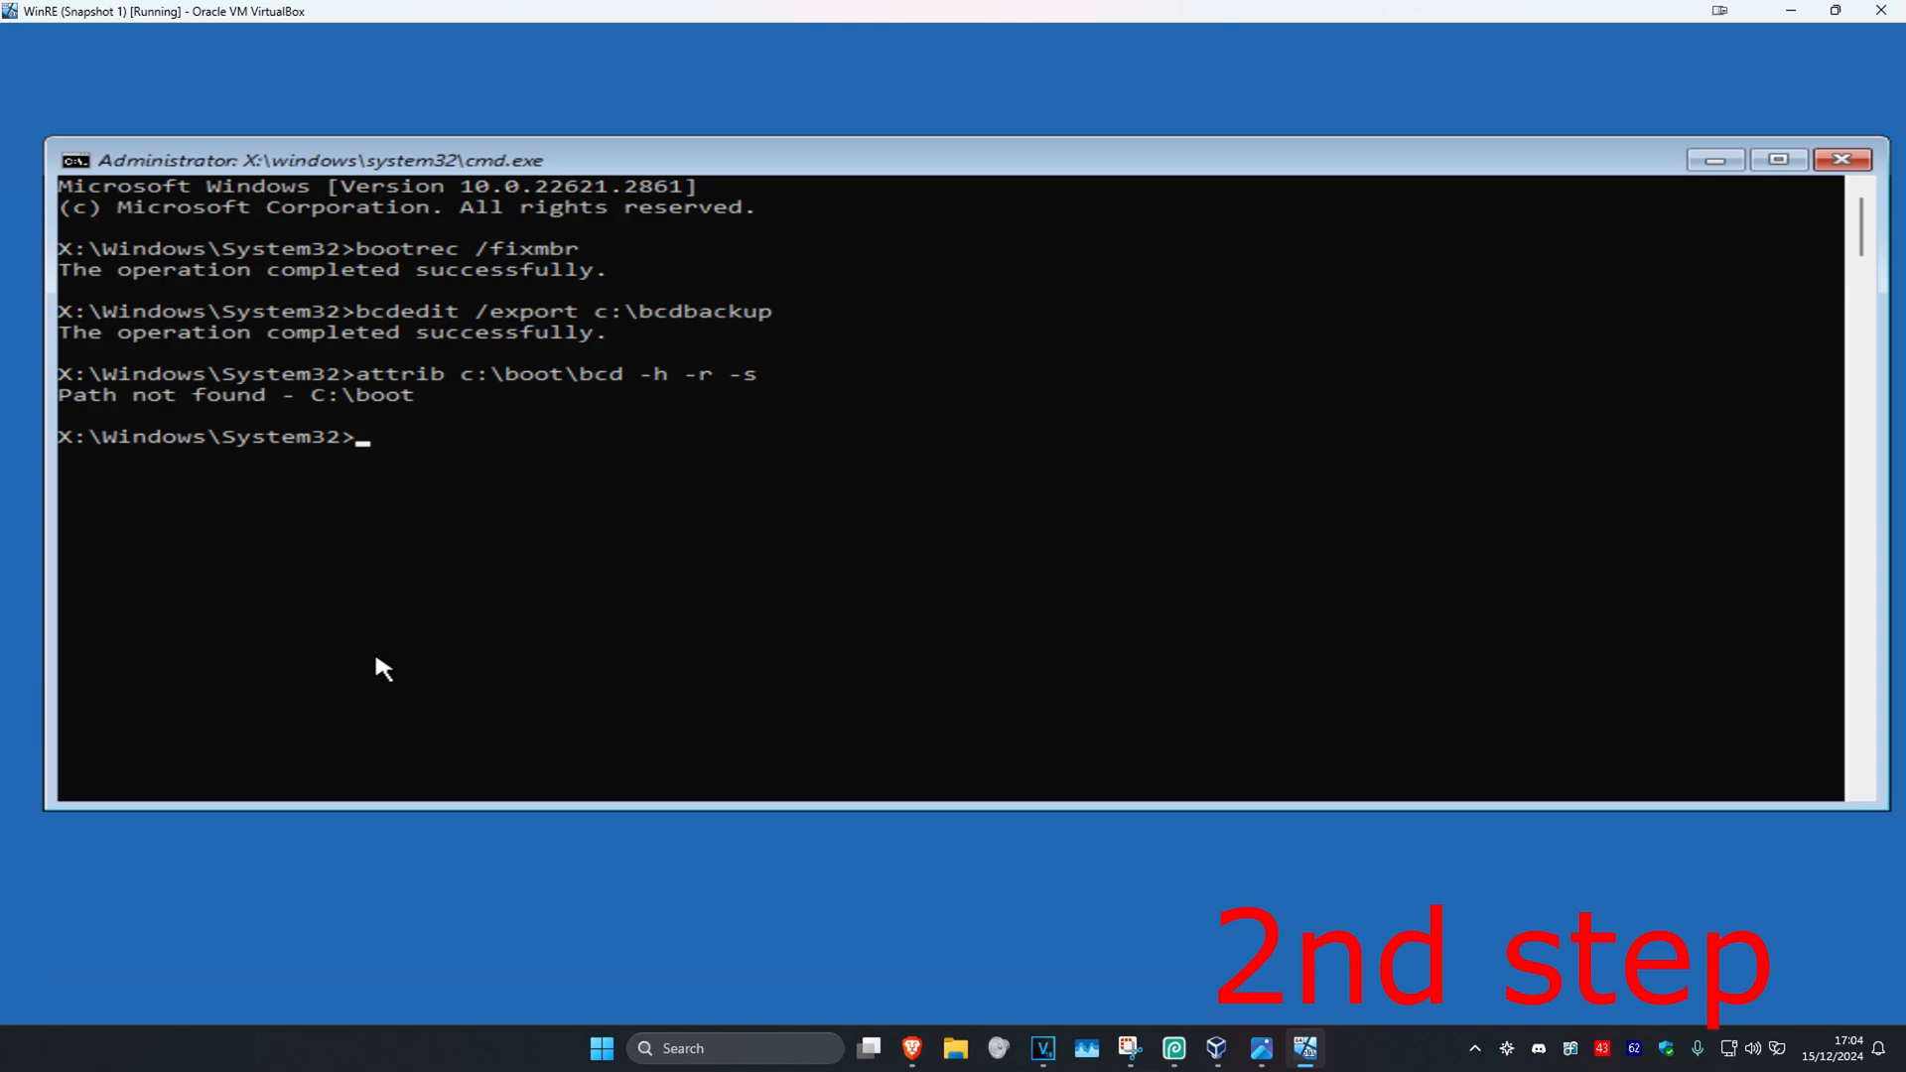
type("ren c")
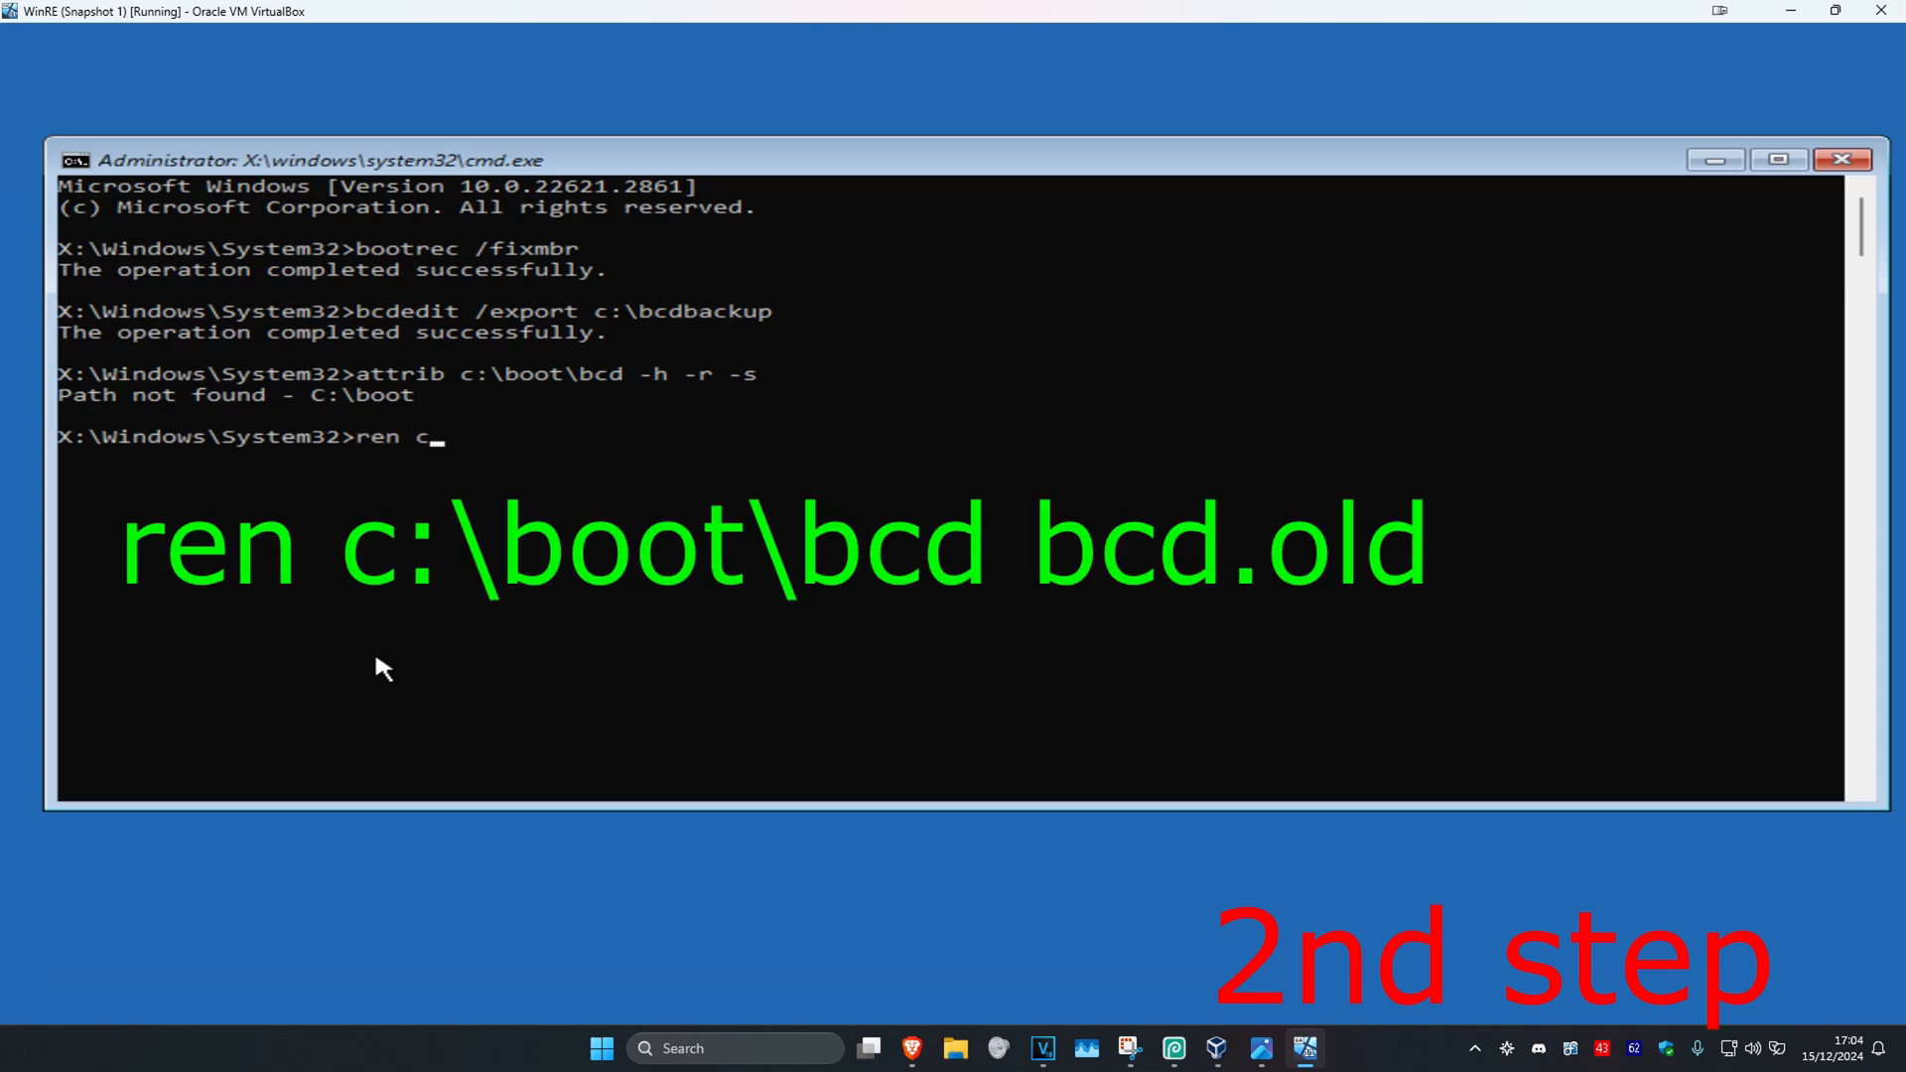
type(":\\boot\\")
type("bcd bc")
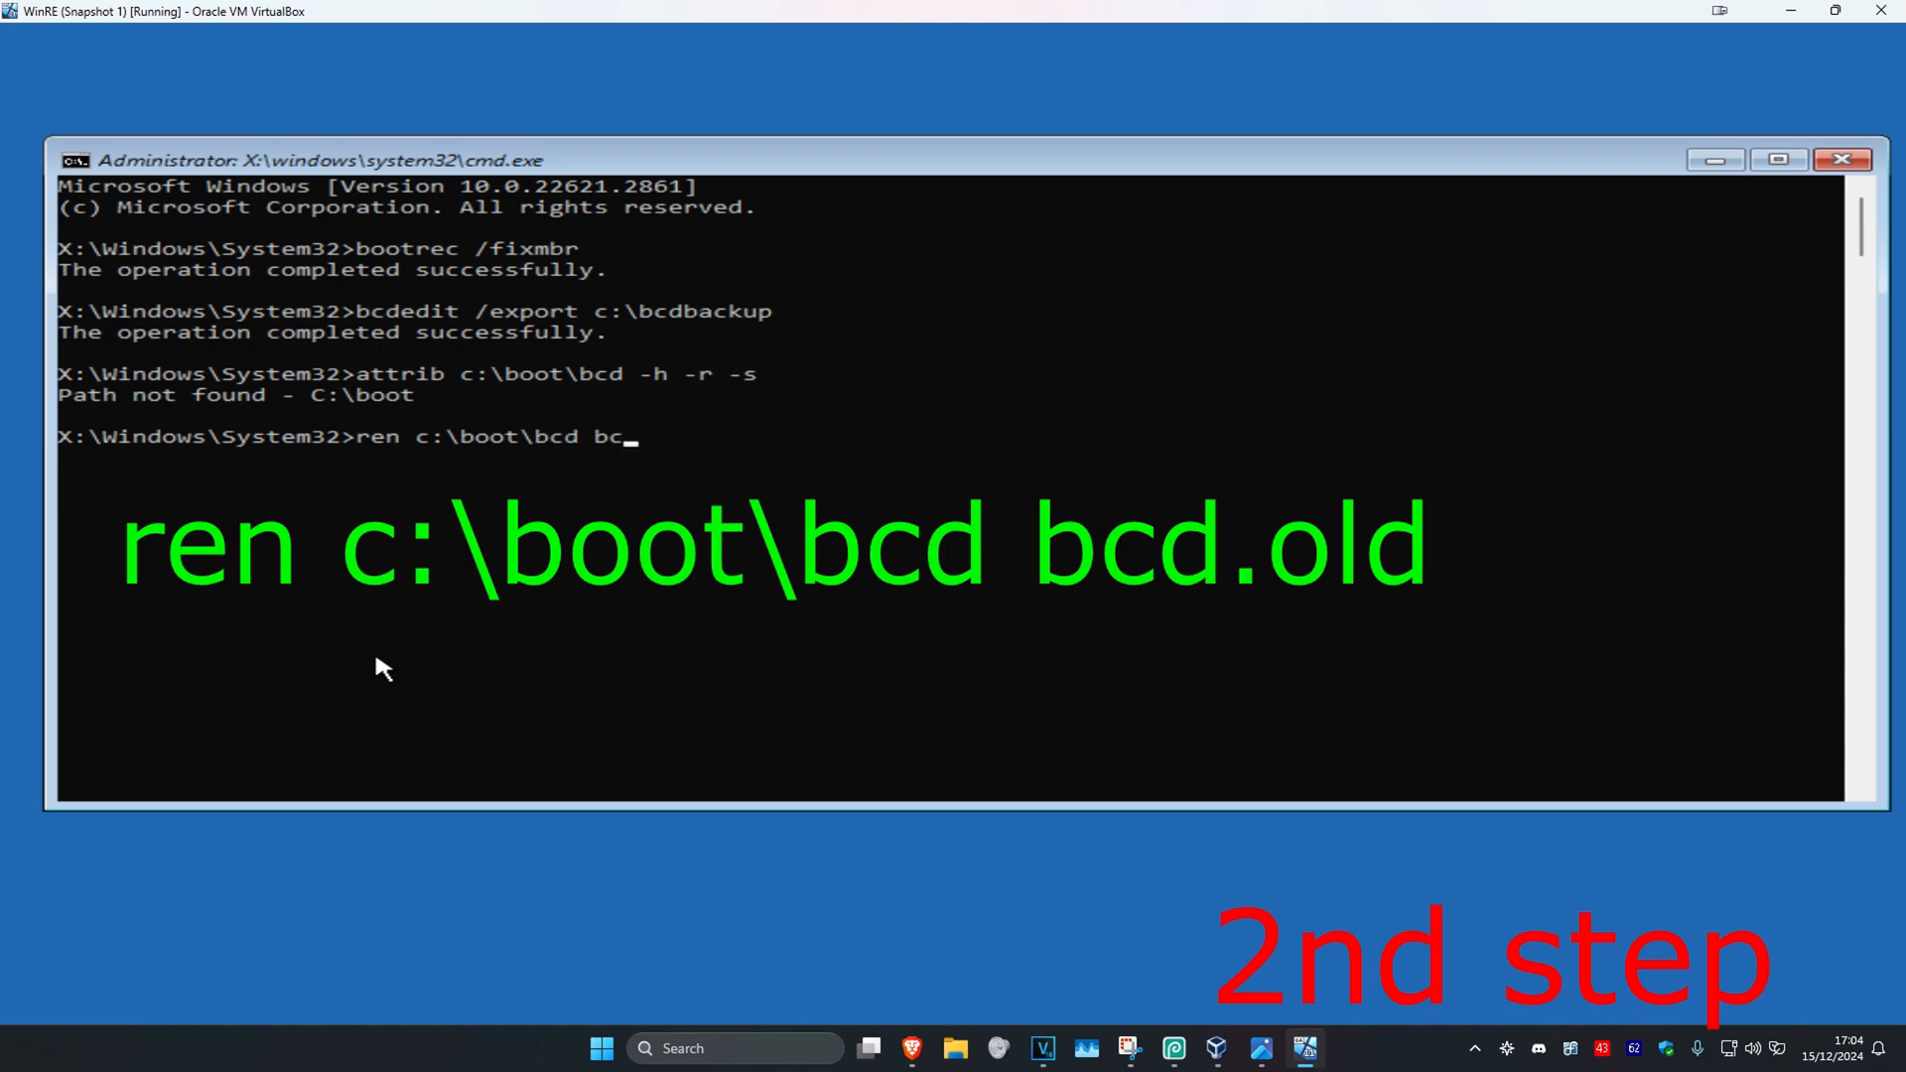
type("d.old")
key("Return")
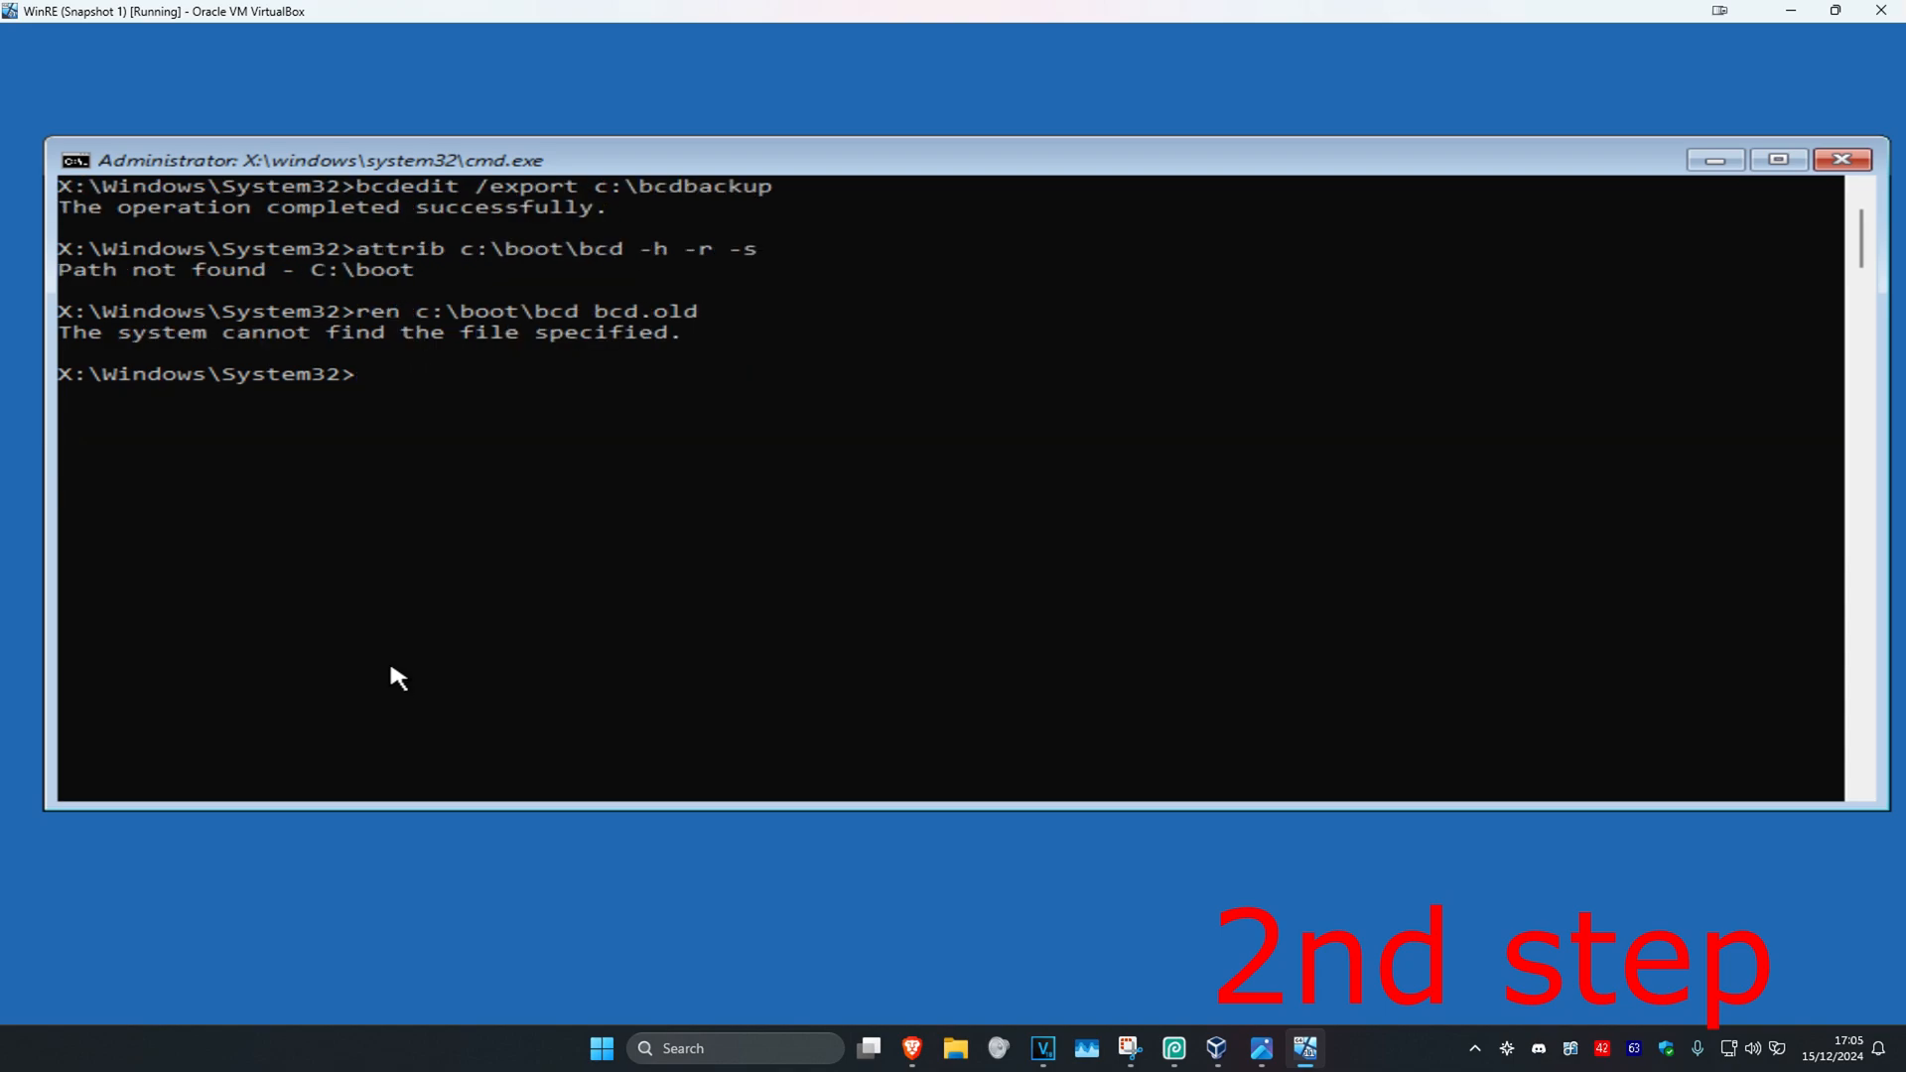
type("bootrec")
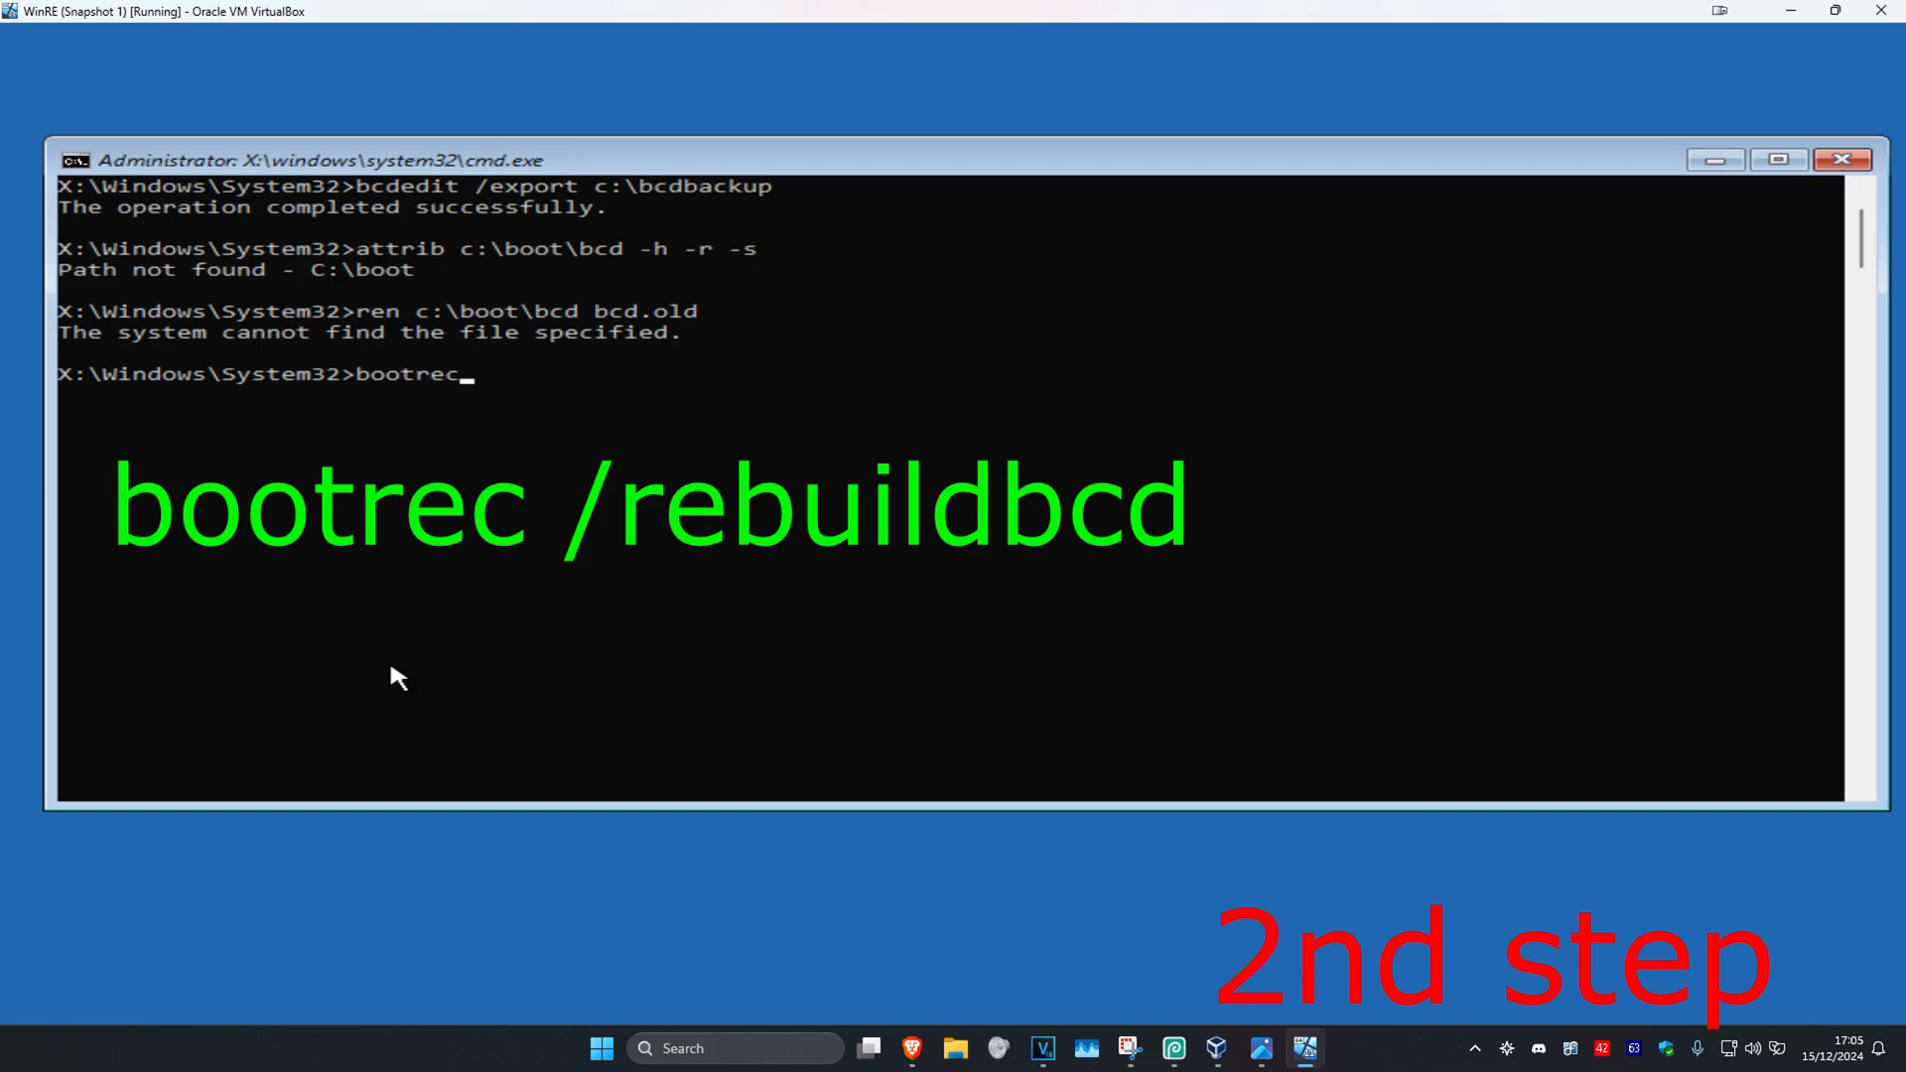
type(" /rebuild")
type("bcd")
Run bootrec /rebuildbcd, finding 0 Windows installations, then submit a stray Y that is rejected.
key("Return")
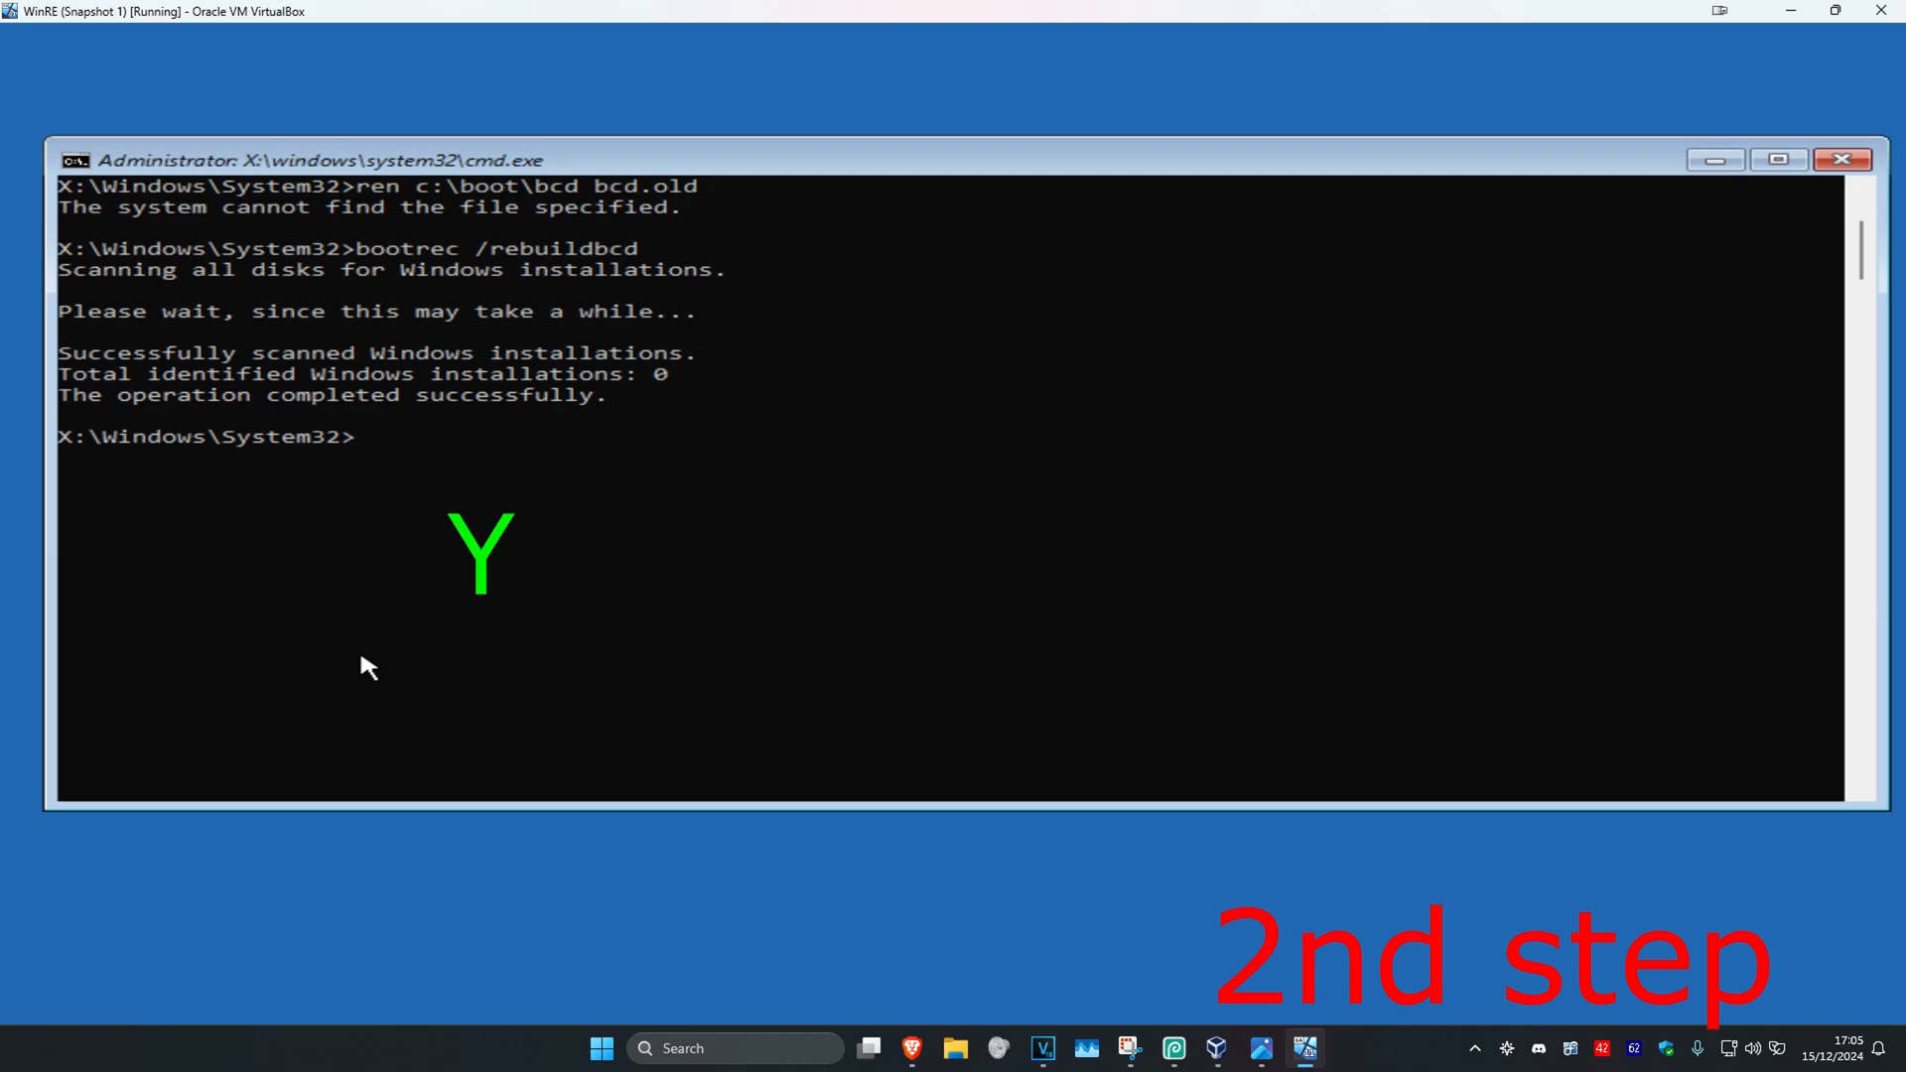
type("Y")
key("Return")
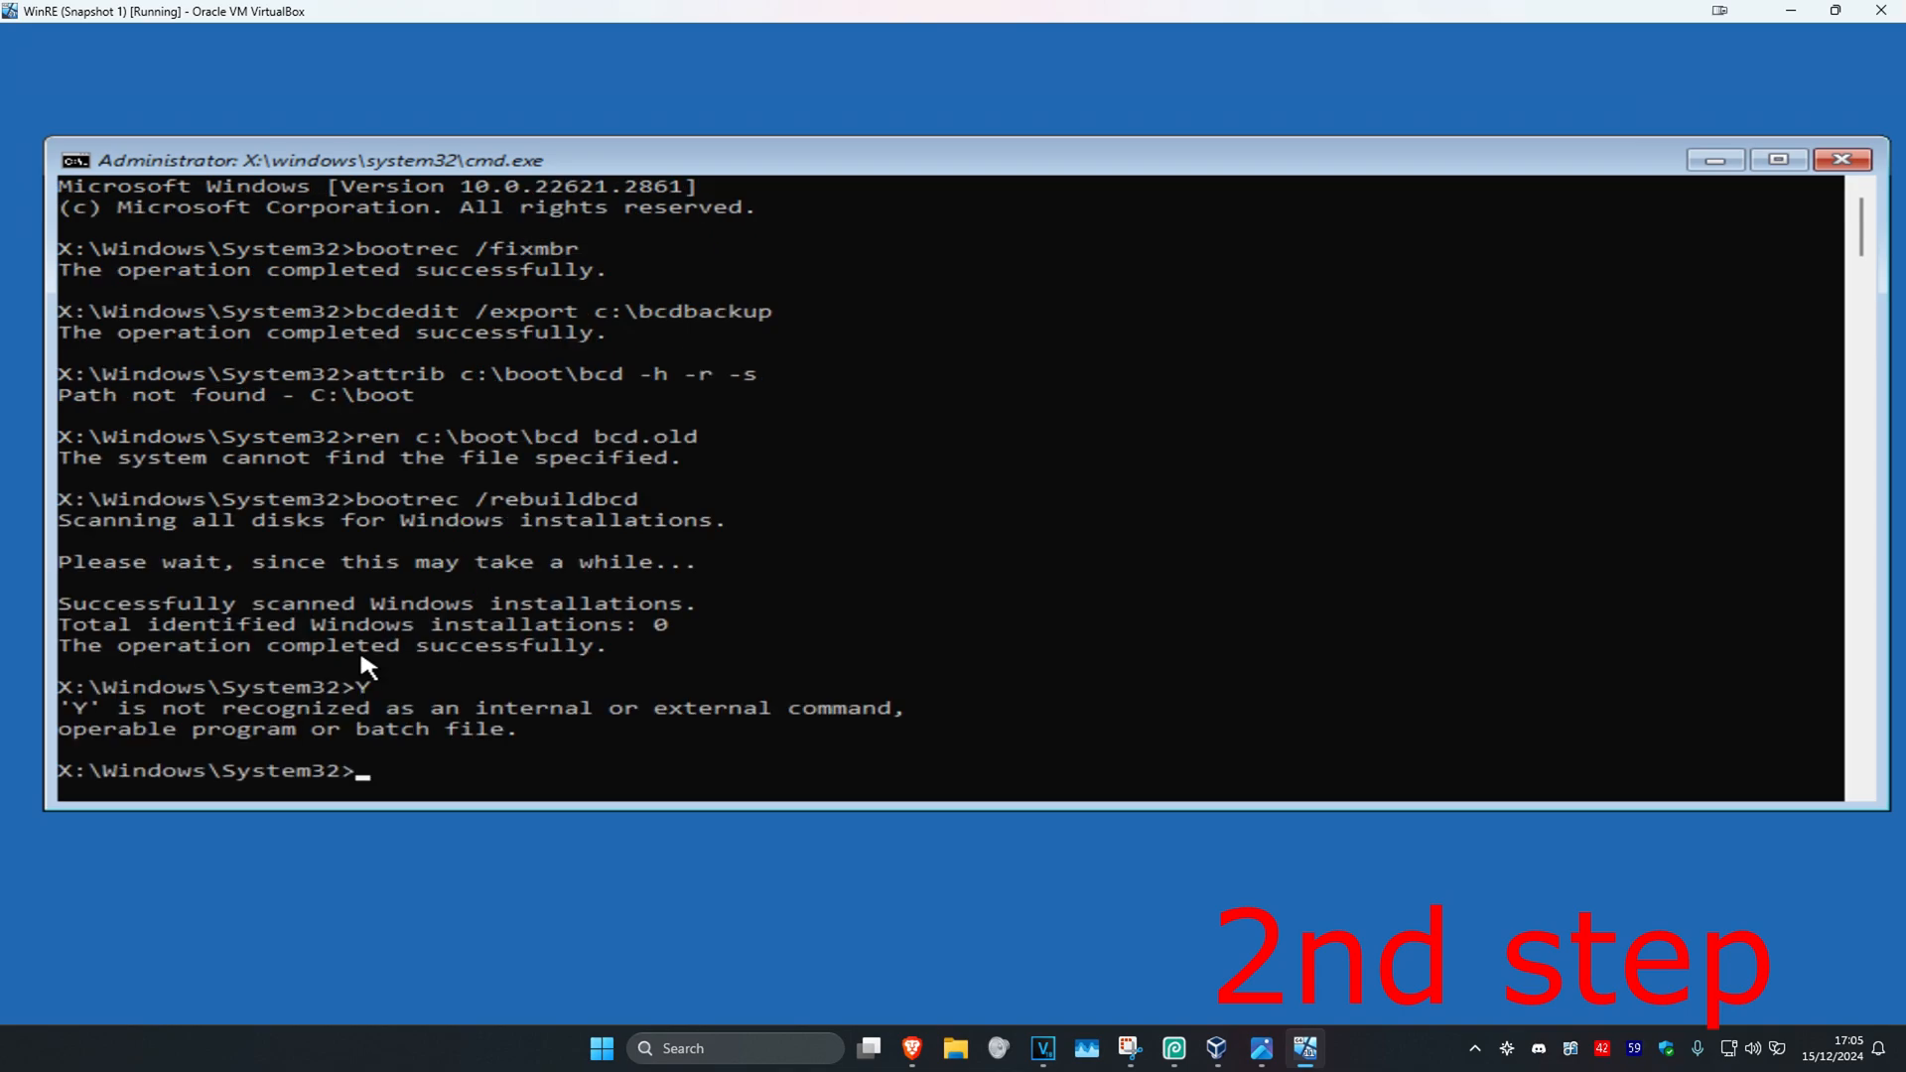